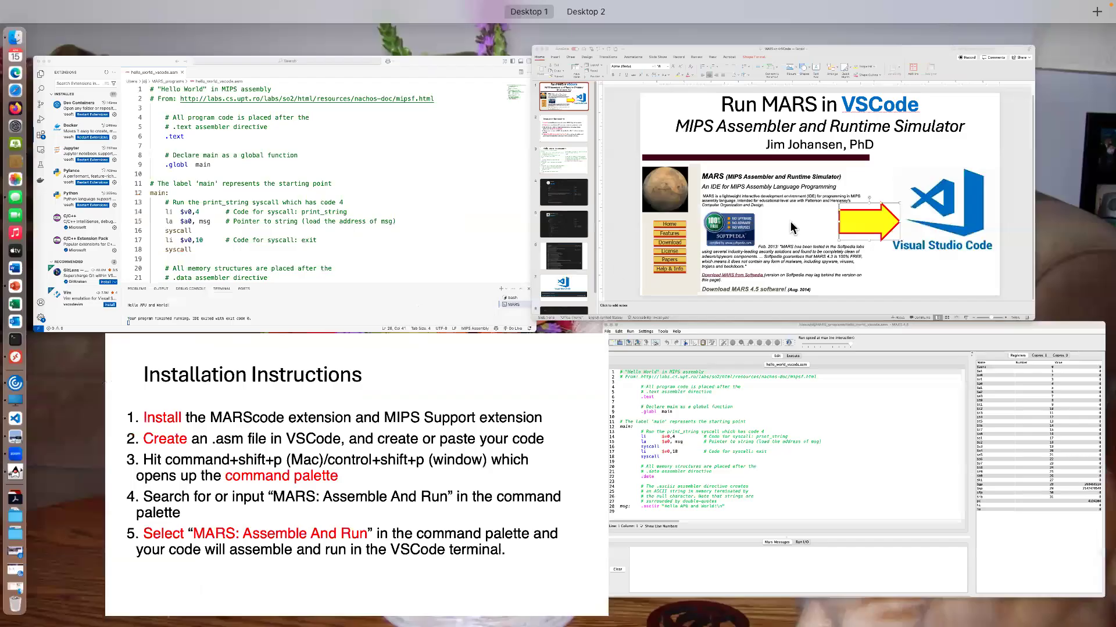
- Open the Run MARS in VSCode PowerPoint window full screen from Mission Control
click(791, 222)
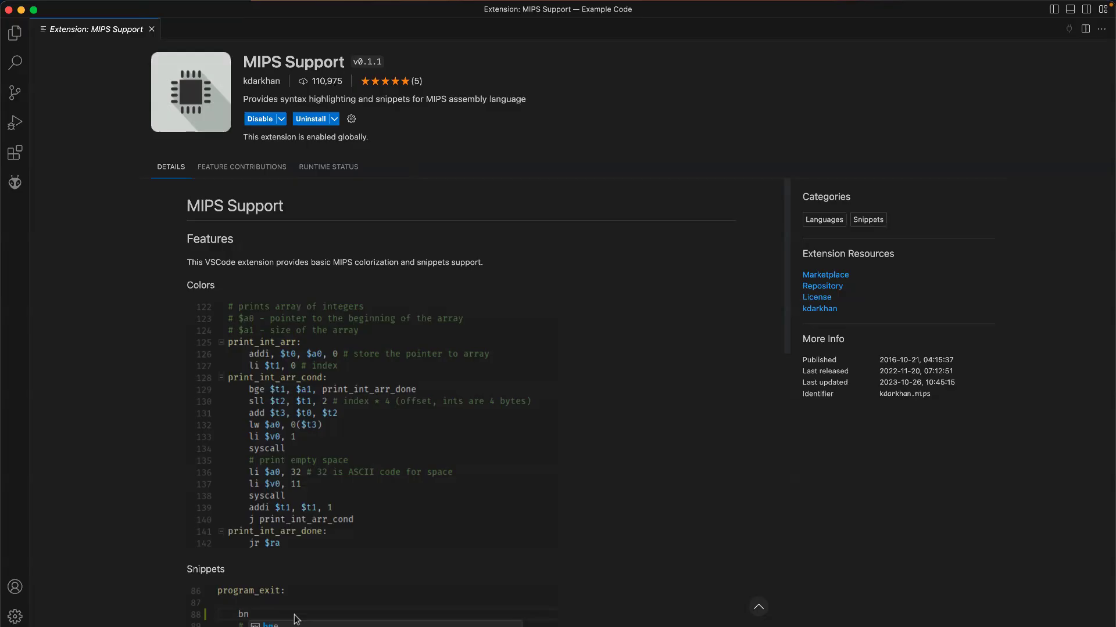
- Advance the slideshow to the MARS: Assemble And Run command slide
key(super+shift+p)
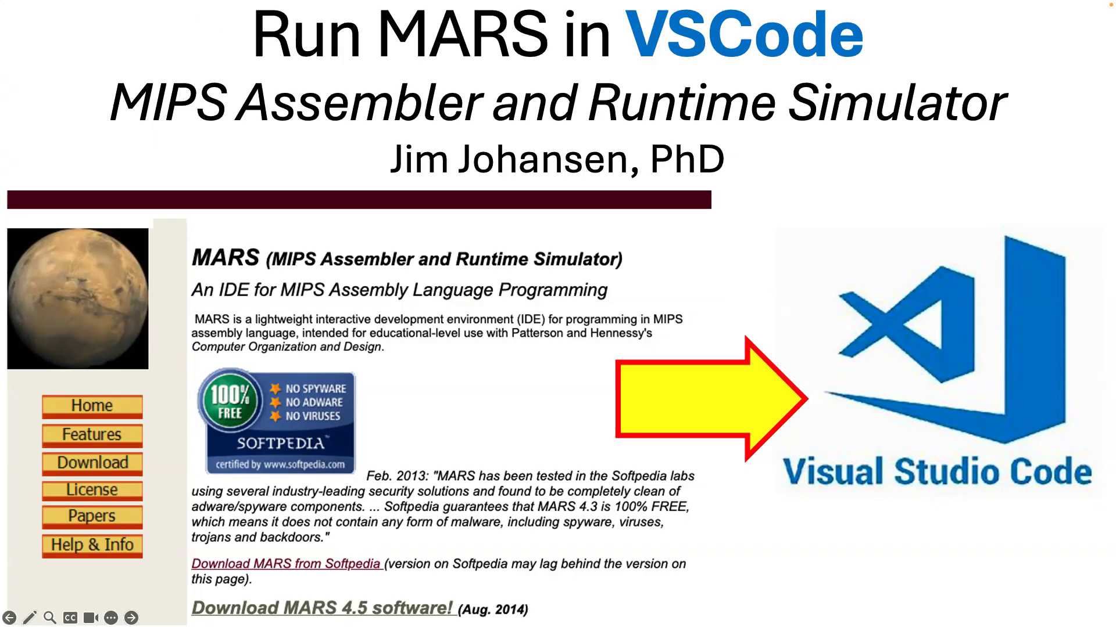
- Exit the slideshow and switch to the MARS 4.5 desktop space
key(Escape)
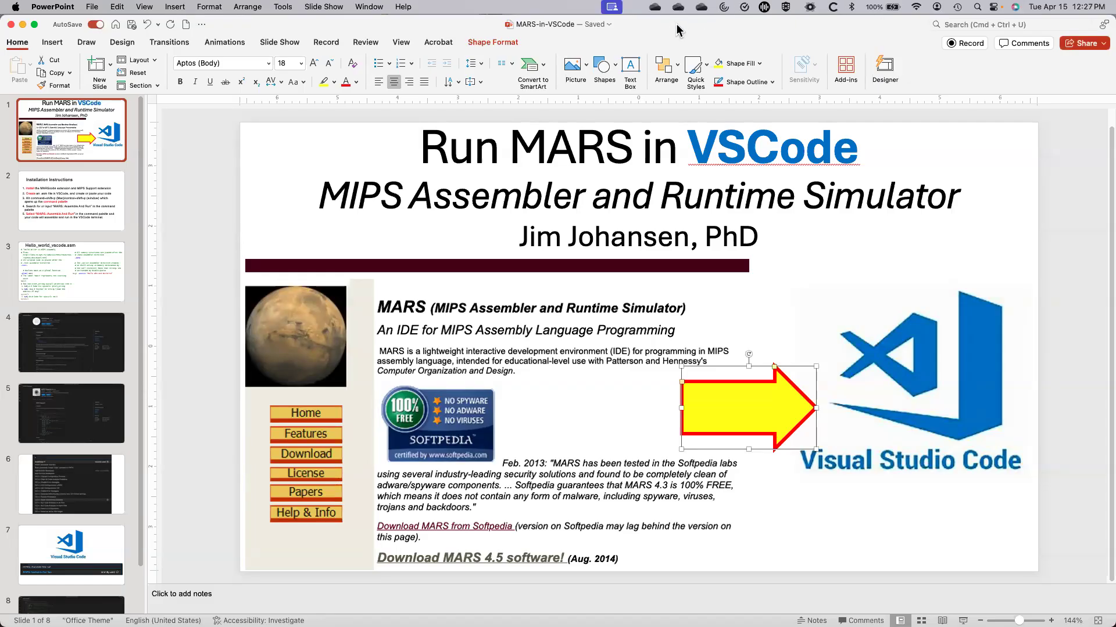
key(ctrl+Left)
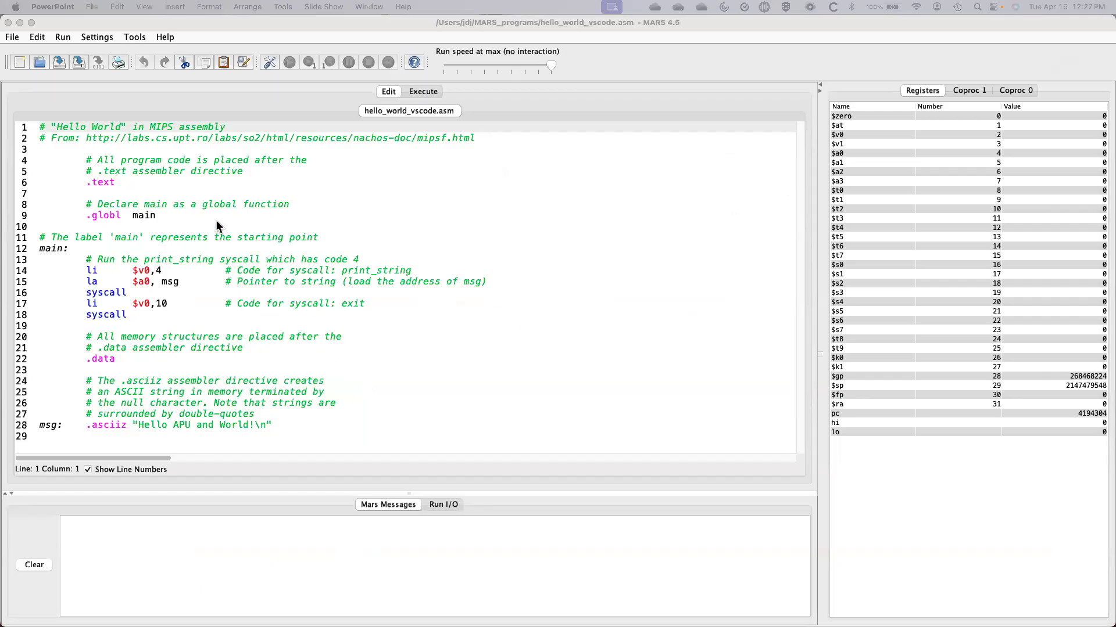
- Assemble and run hello_world_vscode.asm in MARS, then return to its Edit view
click(174, 102)
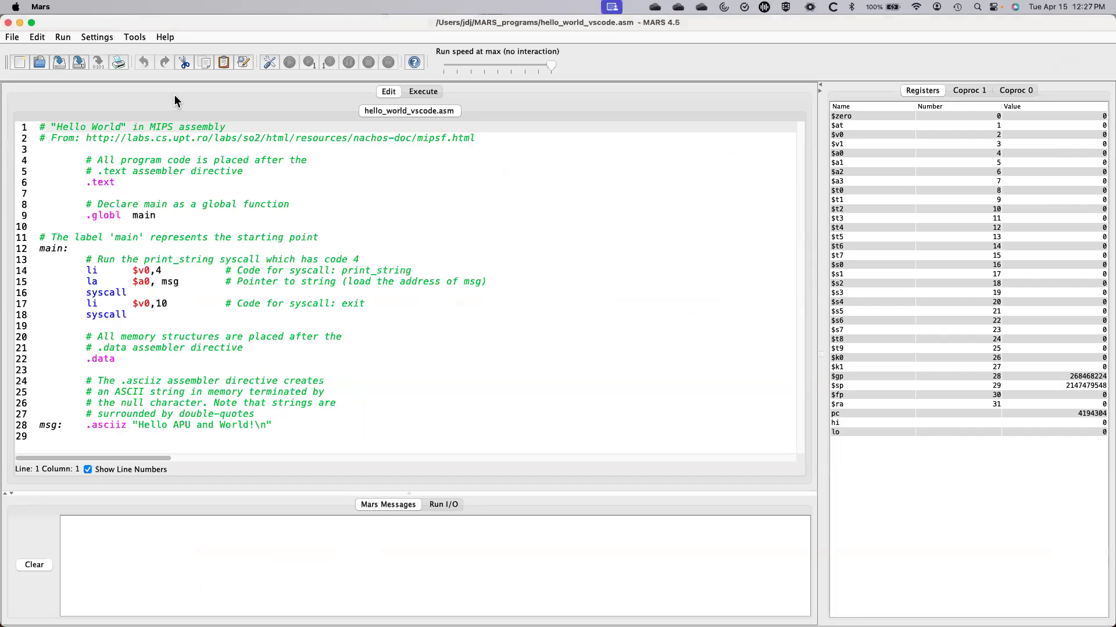
click(64, 38)
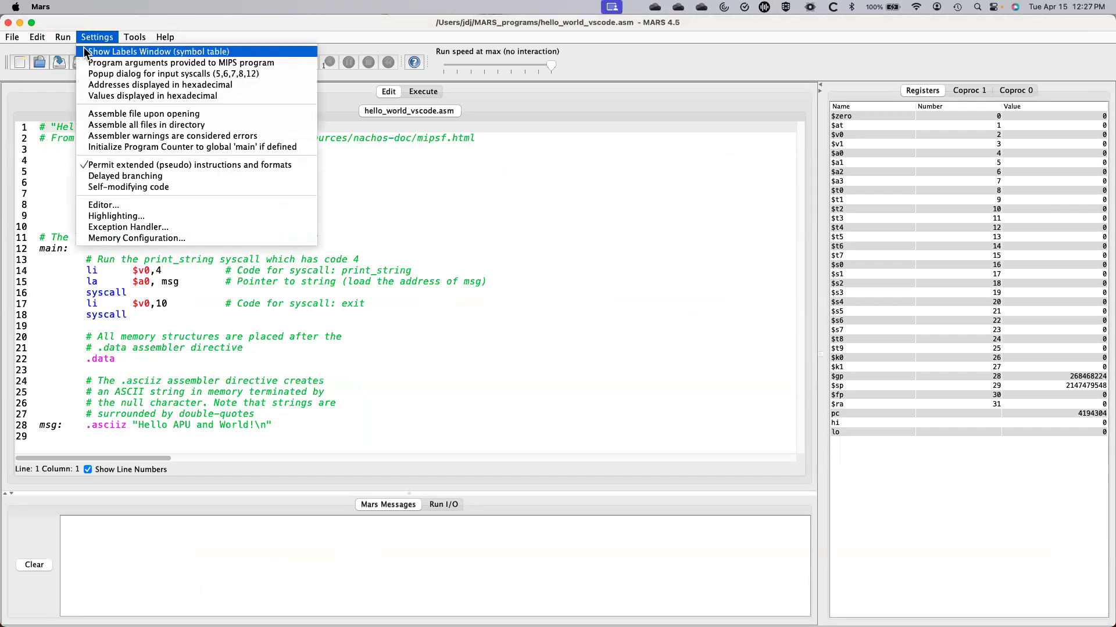
click(92, 54)
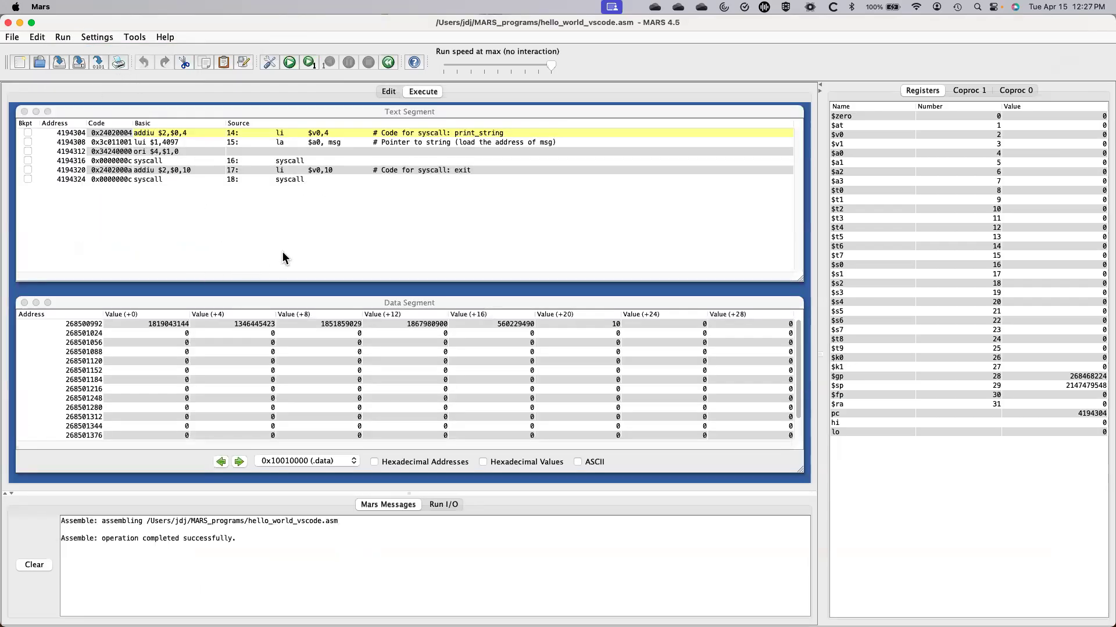
click(289, 64)
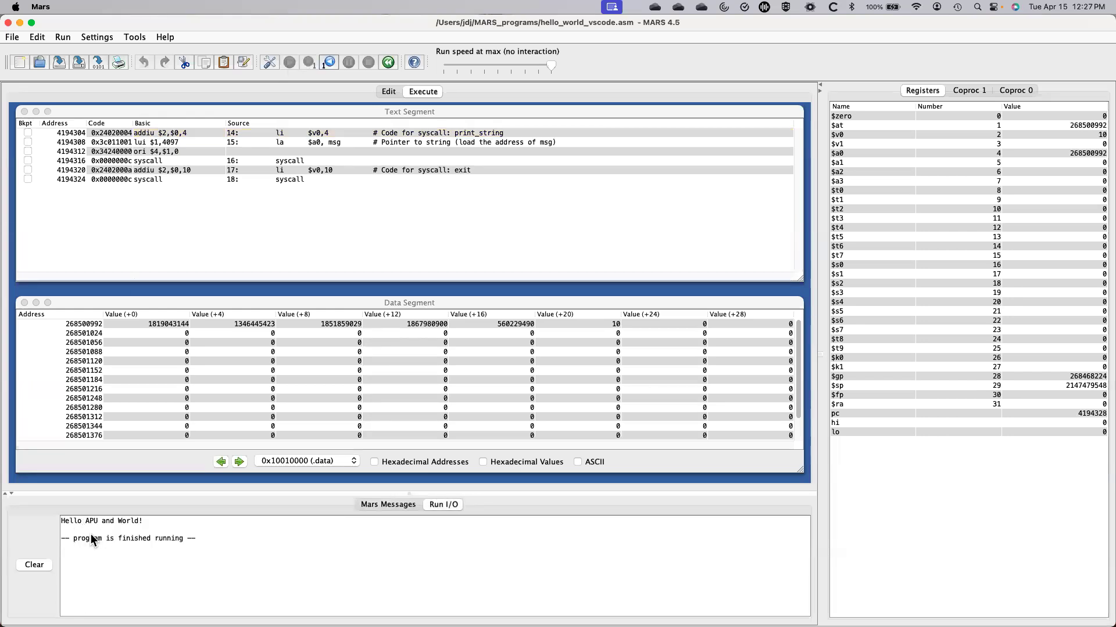
click(389, 93)
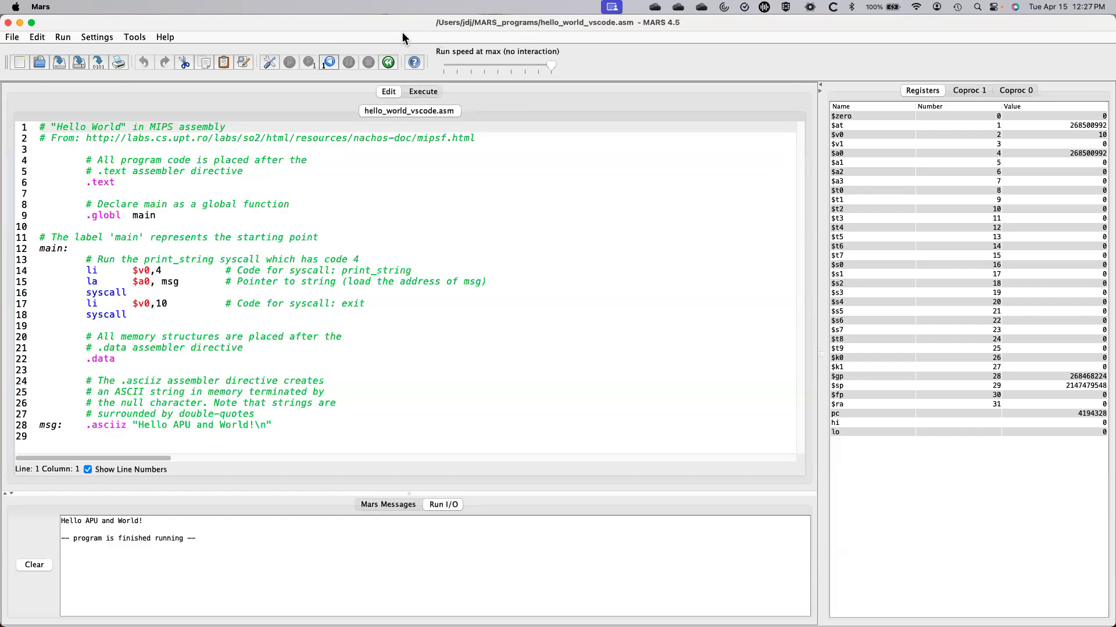
- Hide MARS 4.5 to reveal the Installation Instructions slide in PowerPoint
drag(375, 22, 730, 21)
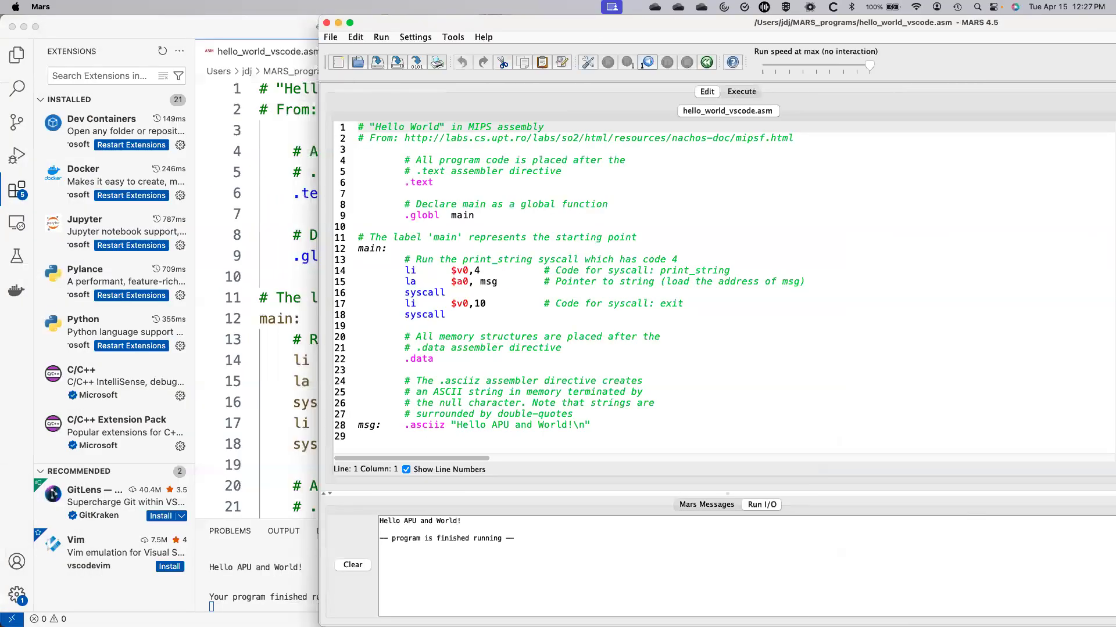
key(super+m)
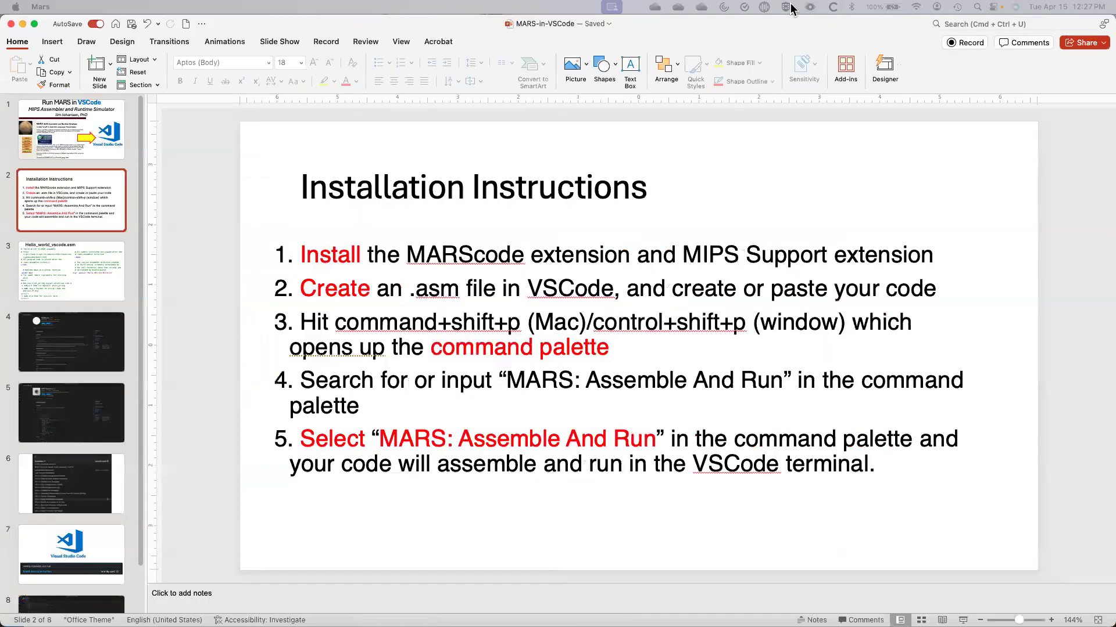
- Switch to VS Code and show the MARScode extension page from an Extensions search
key(ctrl+Left)
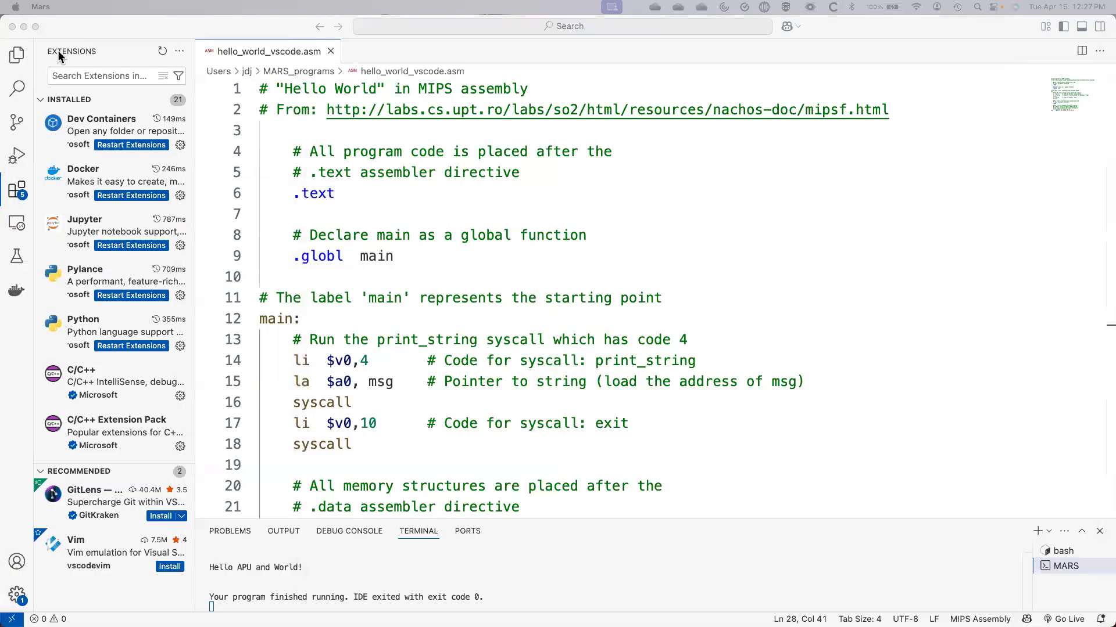
click(90, 73)
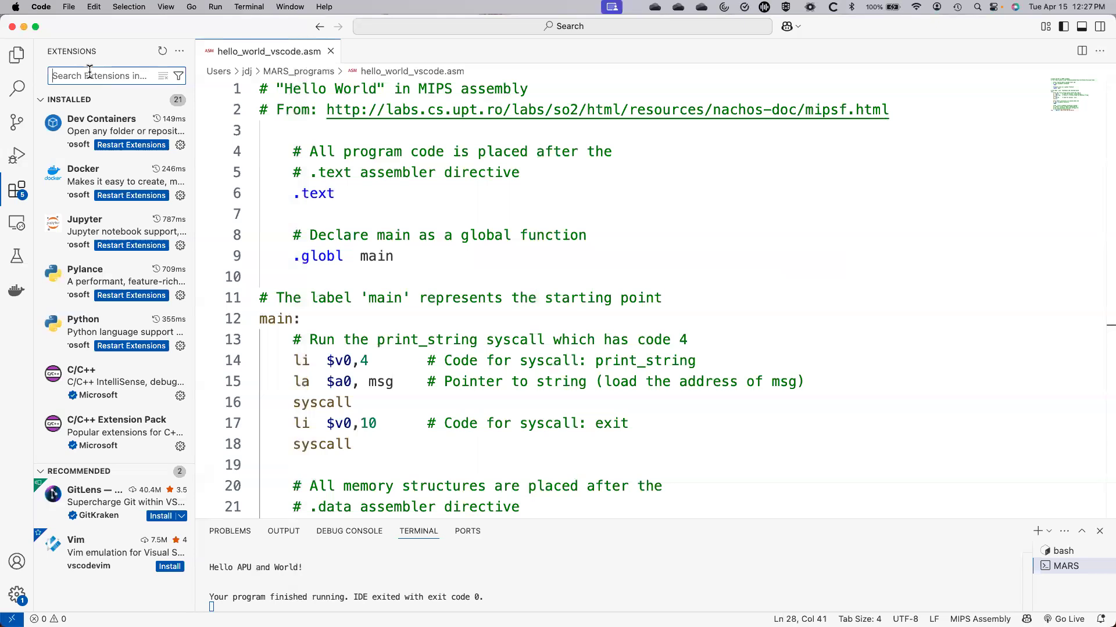
text(MARS)
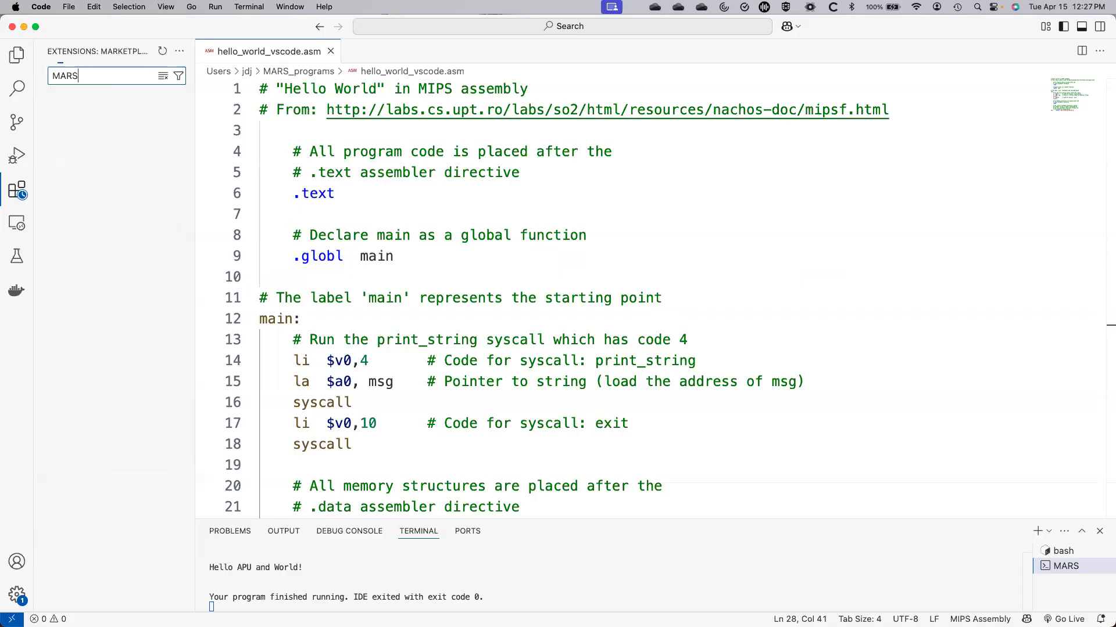
text(code)
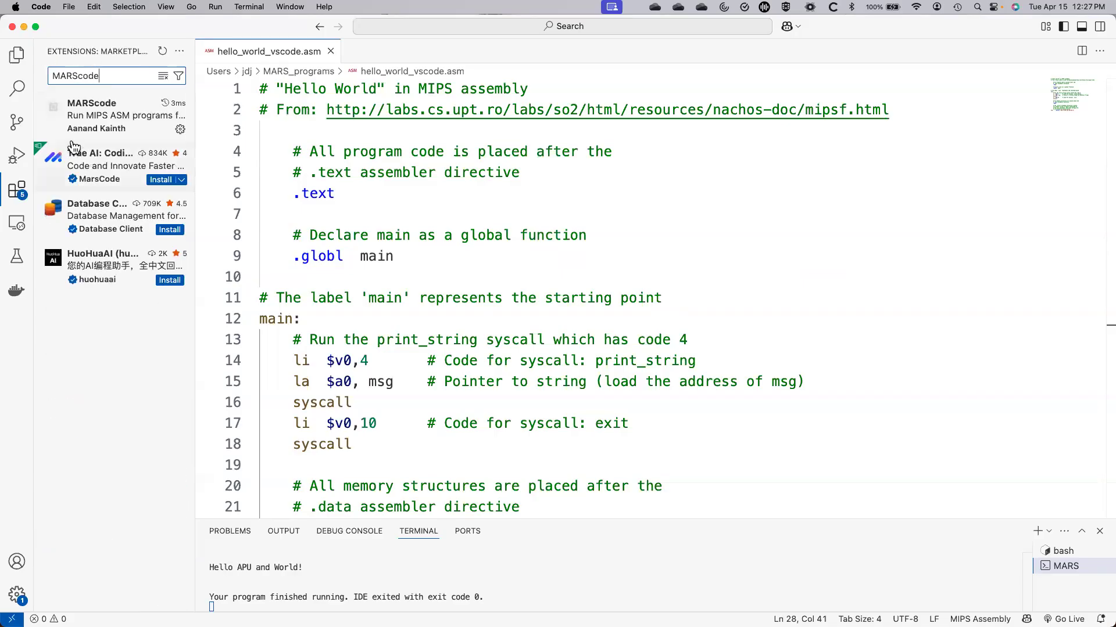
click(117, 113)
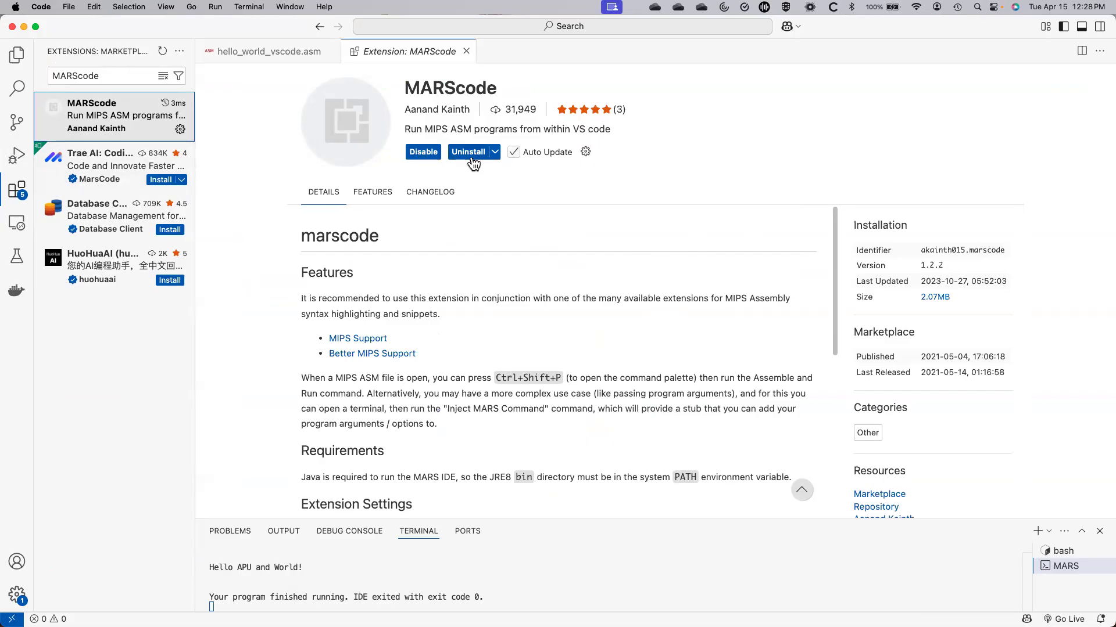
drag(122, 77, 49, 76)
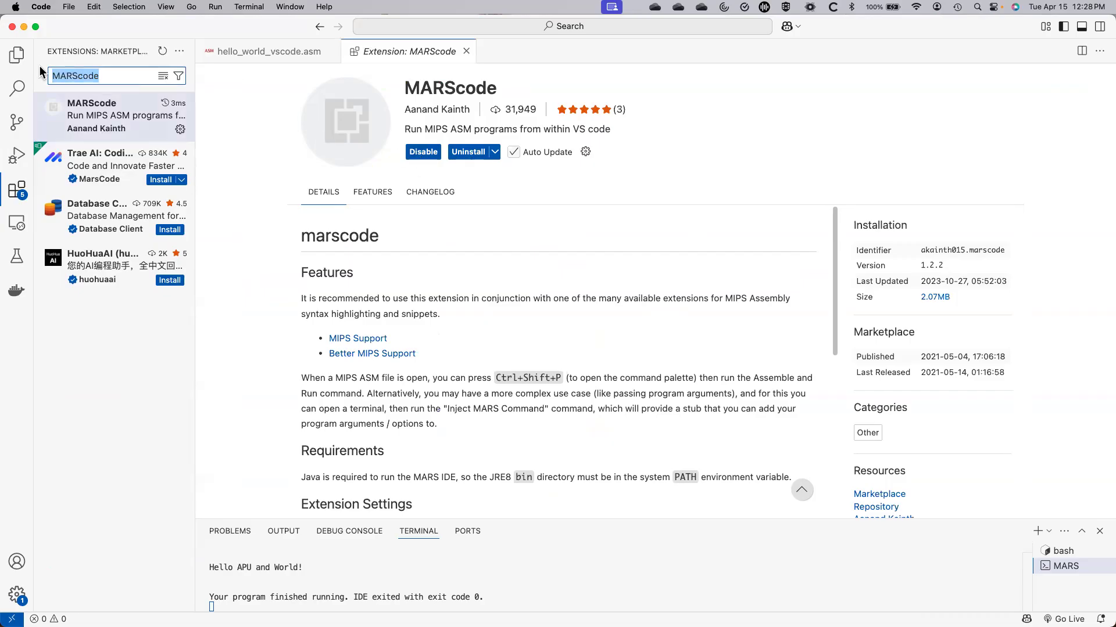
text(MIPS Suppor)
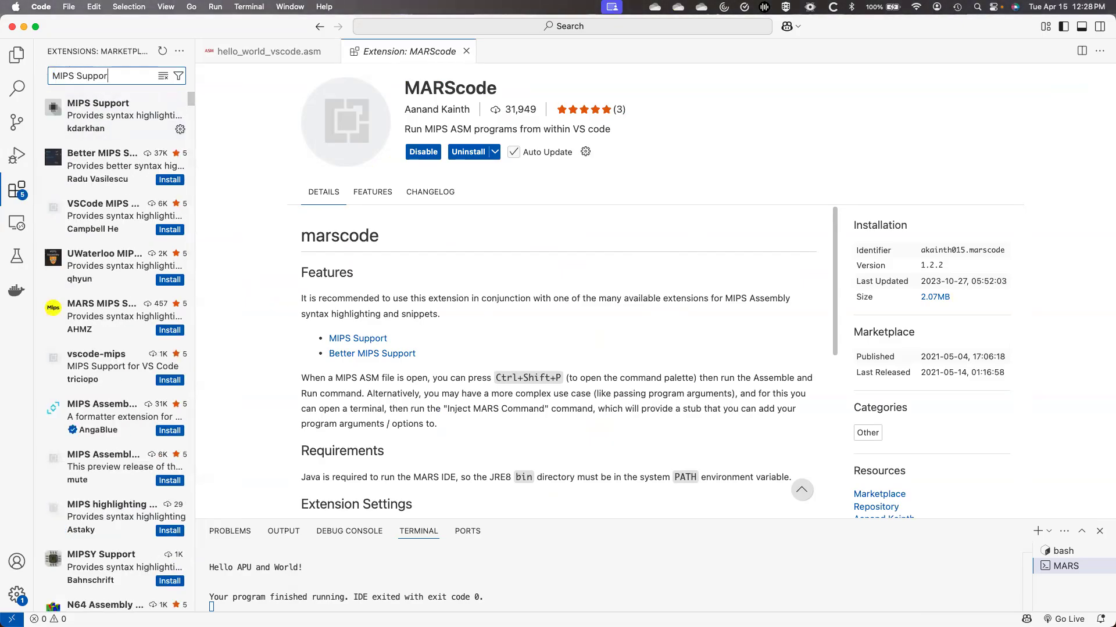
text(t)
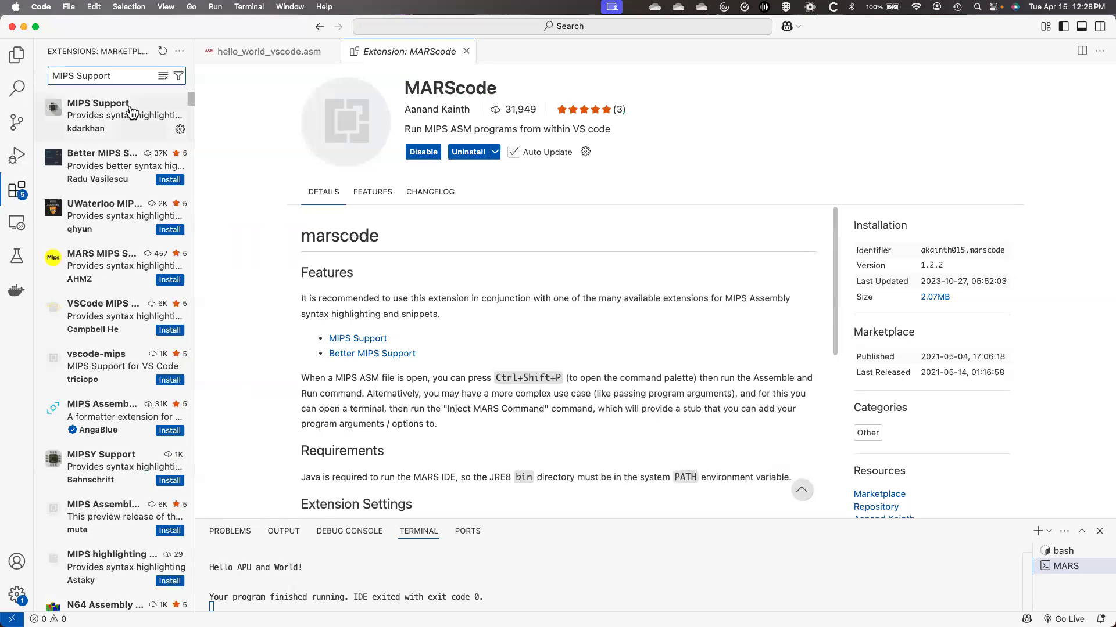
- View the MIPS Support extension's details, then return to hello_world_vscode.asm
click(131, 114)
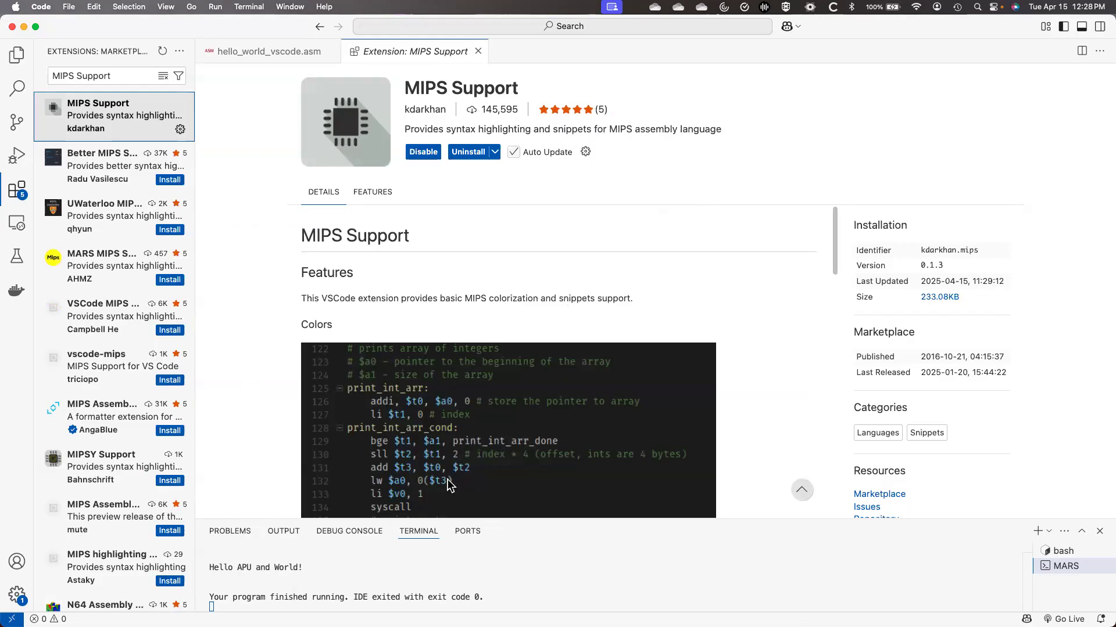
click(287, 60)
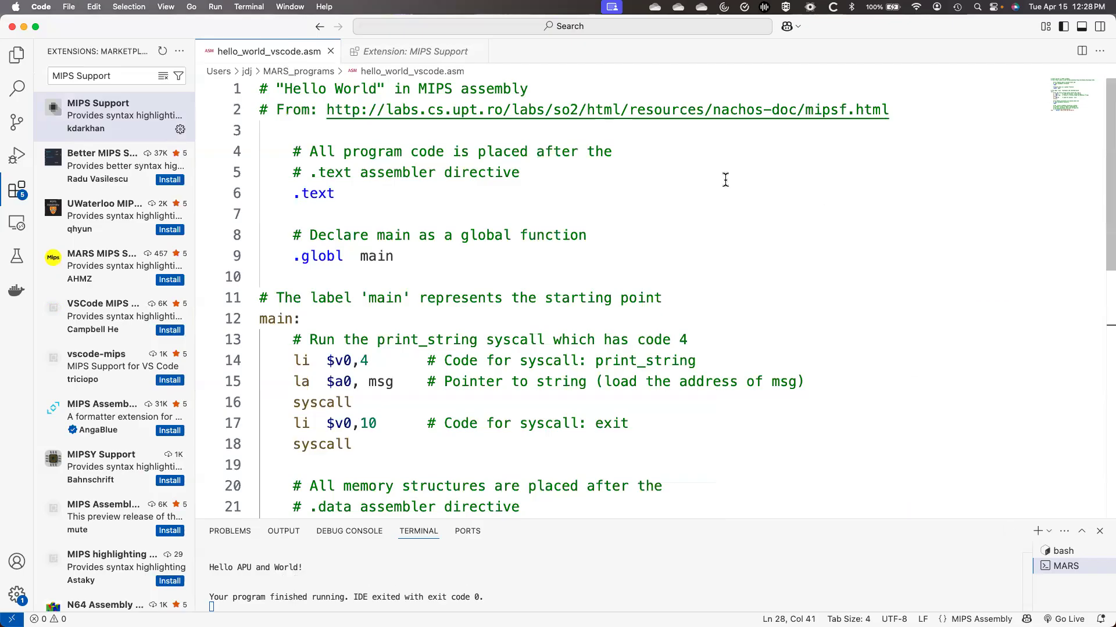
- Run 'MARS: Assemble And Run' on hello_world_vscode.asm from the Command Palette
click(191, 7)
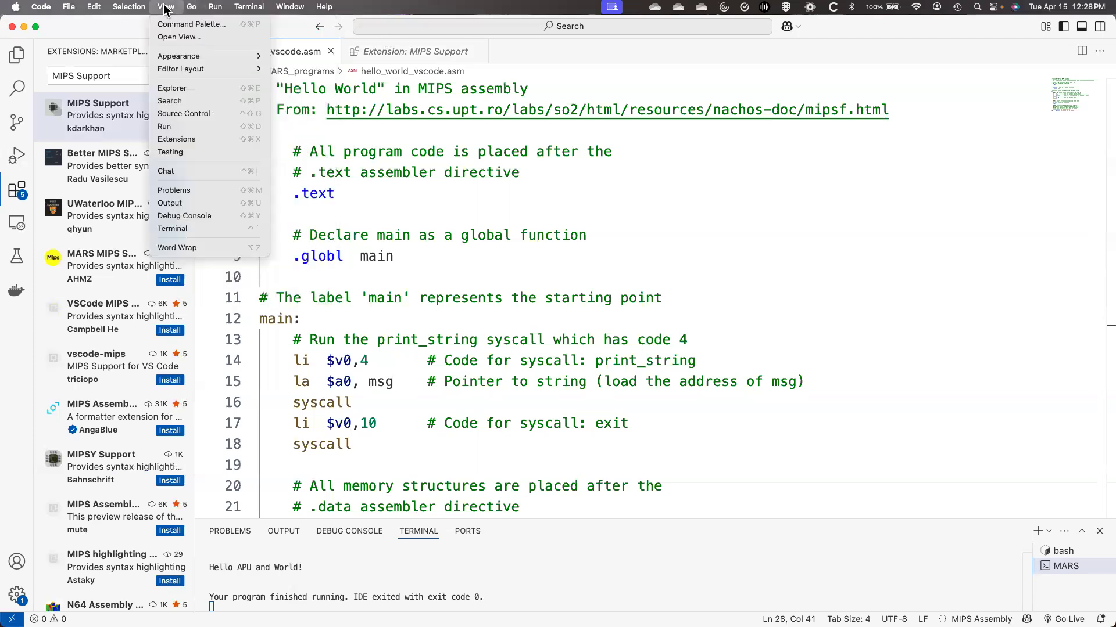
click(178, 26)
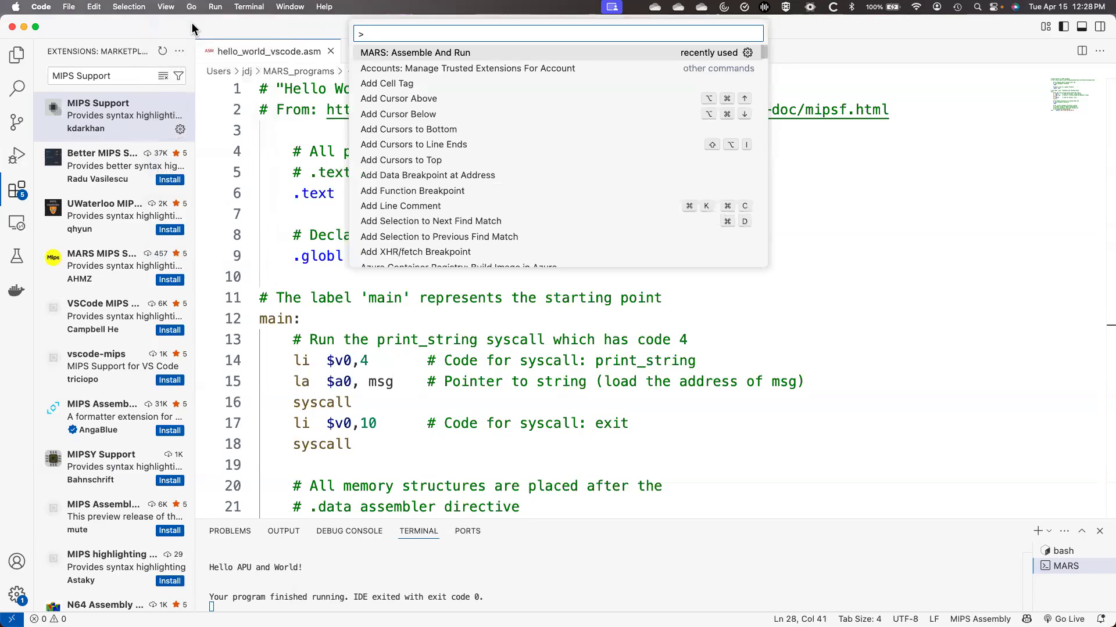
click(417, 54)
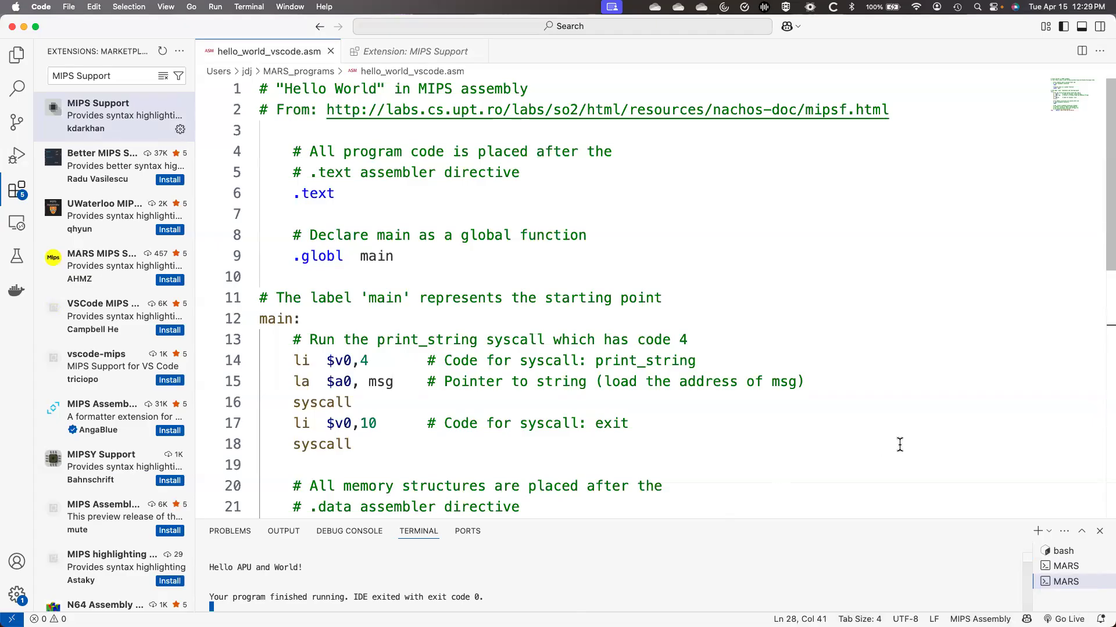
scroll(899, 444, down, 1)
scroll(899, 445, down, 3)
scroll(900, 444, down, 1)
scroll(900, 444, down, 3)
scroll(900, 445, up, 2)
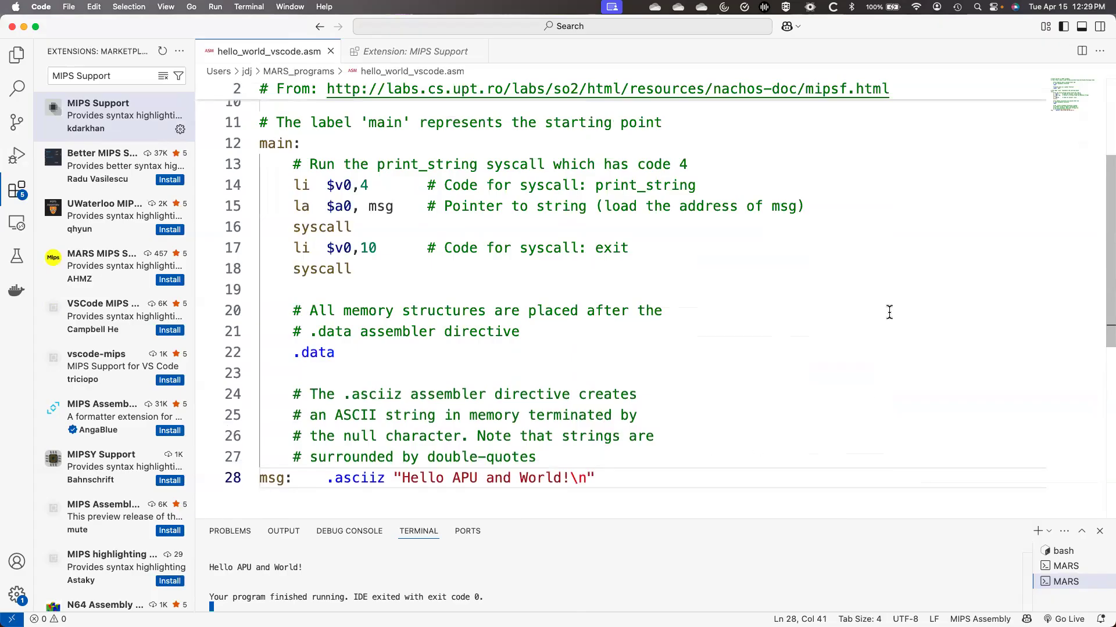
scroll(878, 327, up, 3)
scroll(877, 329, up, 1)
scroll(877, 328, up, 2)
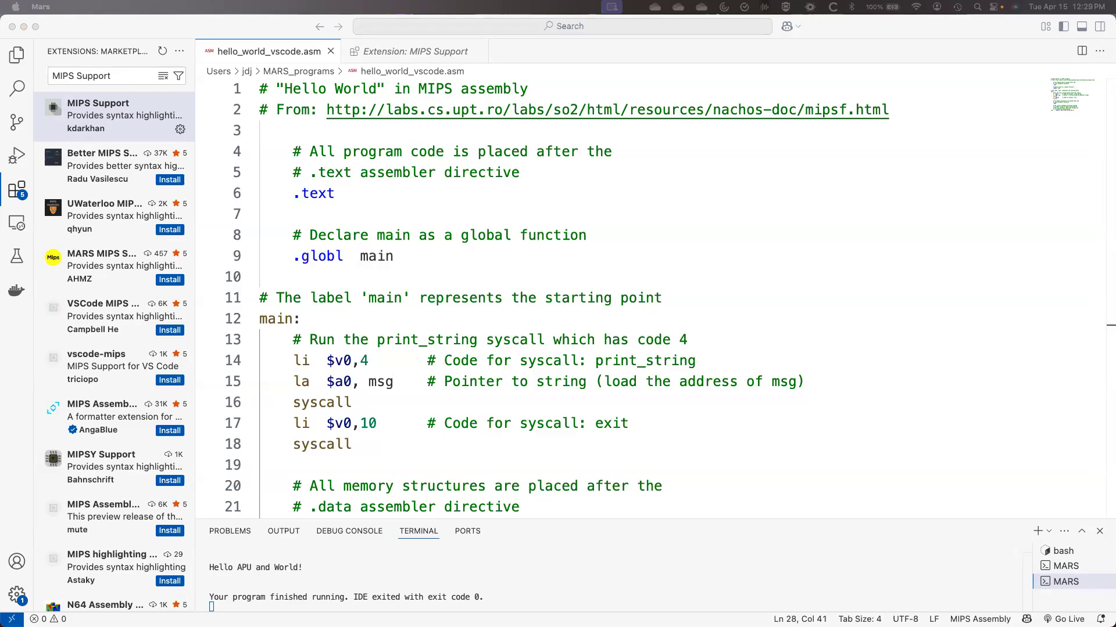
- Switch to the MARS 4.5 space showing hello_world_vscode.asm and its output
key(ctrl+Right)
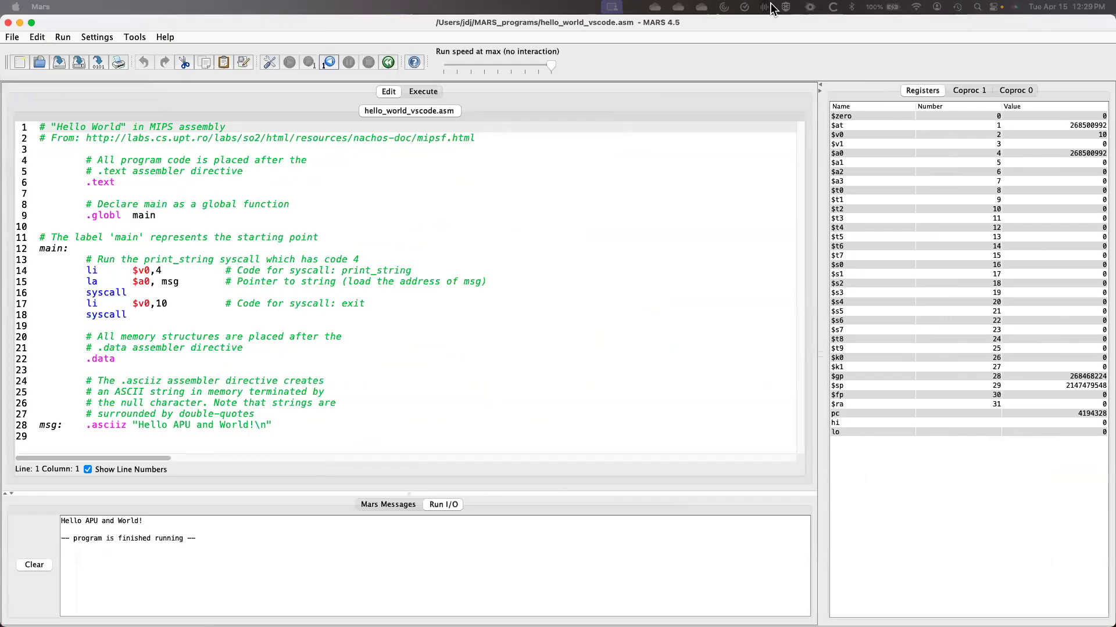
- Switch back to the full-screen VS Code space showing hello_world_vscode.asm
key(ctrl+Left)
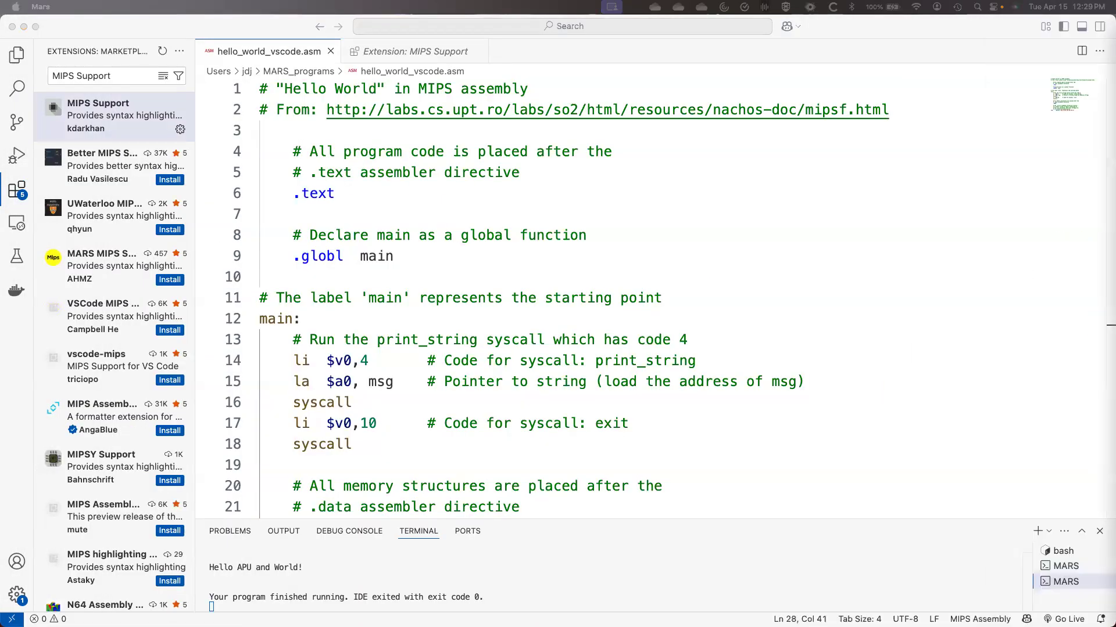